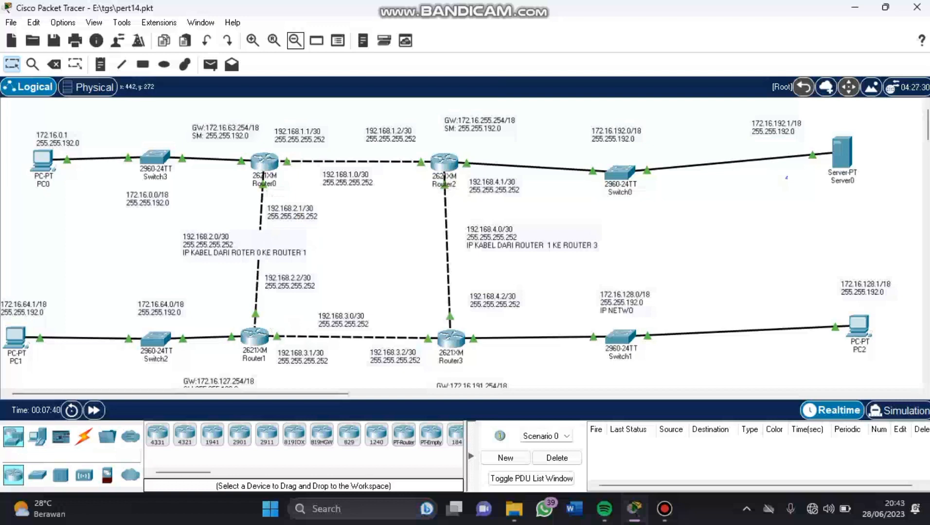
# Examine the topology's routers, links and address labels, down to the gateway notes below Router1 and Router3
pyautogui.moveTo(268, 164)
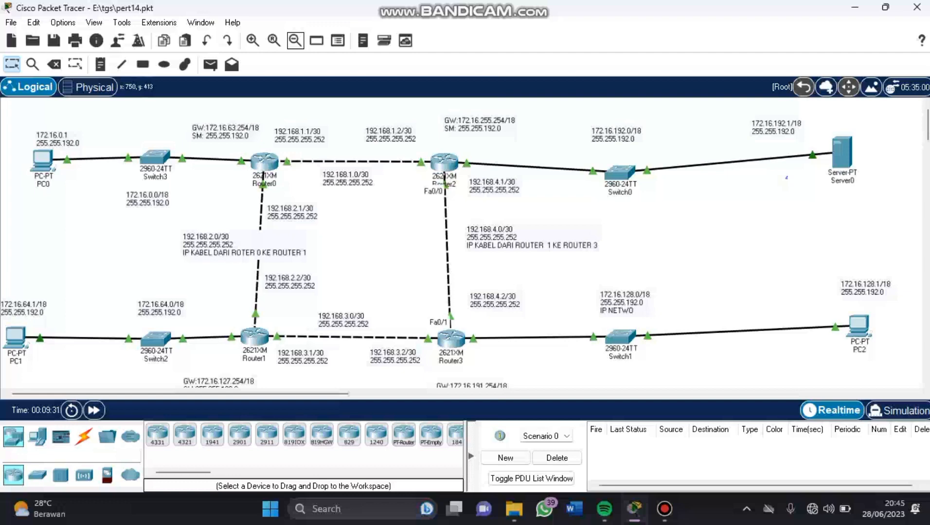
pyautogui.moveTo(452, 351)
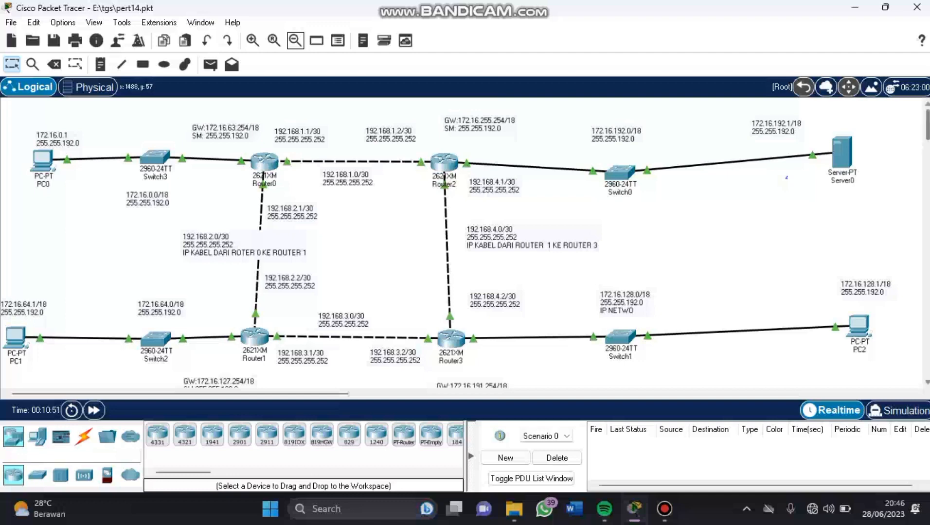
pyautogui.scroll(-1, 465, 244)
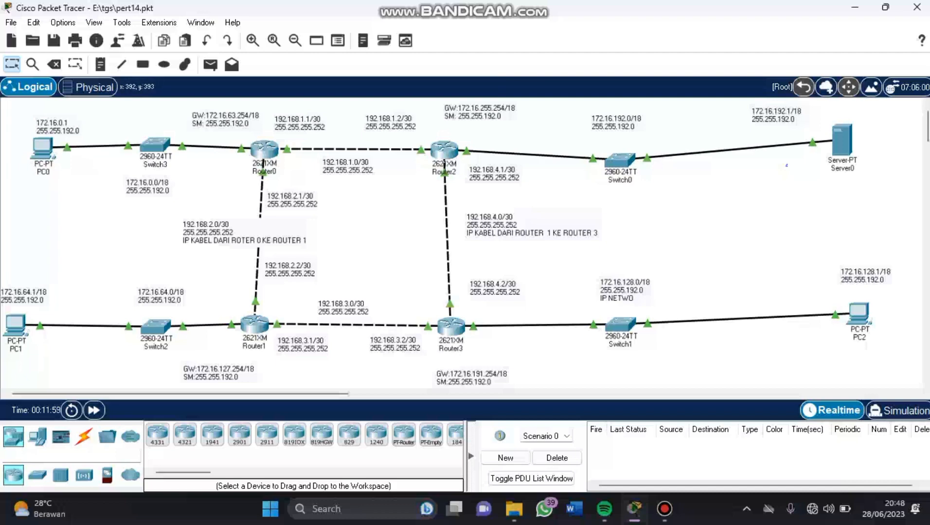
pyautogui.moveTo(256, 331)
# Check PC1's static IP address, subnet mask and default gateway in its IP Configuration, and close the device window
pyautogui.click(16, 325)
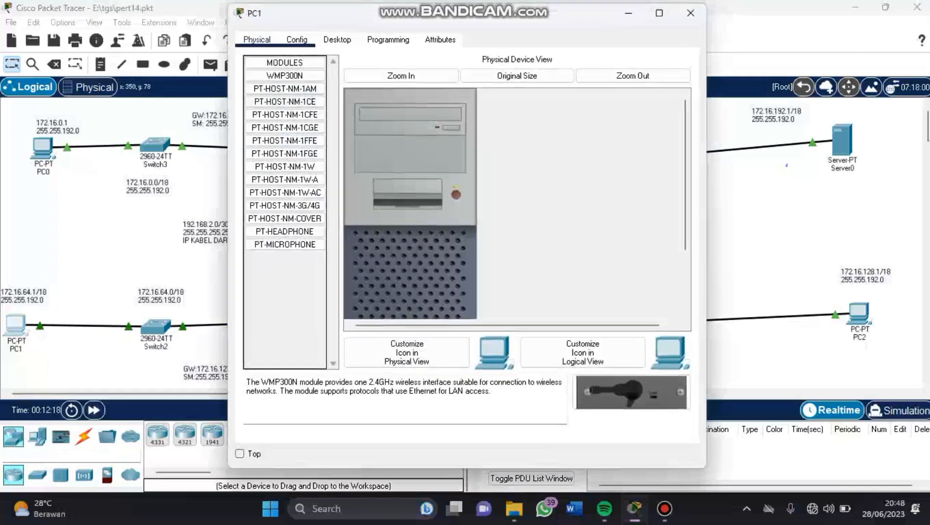
pyautogui.click(296, 39)
pyautogui.click(338, 39)
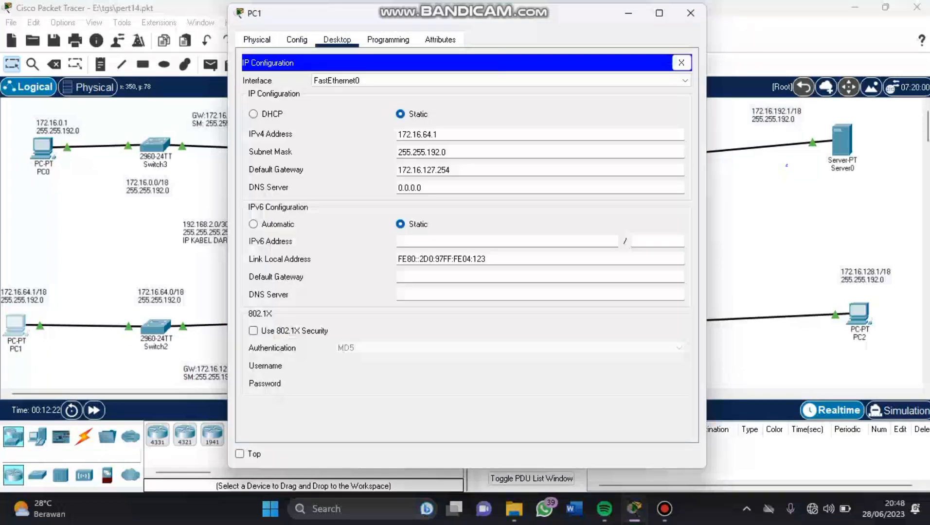
pyautogui.click(286, 92)
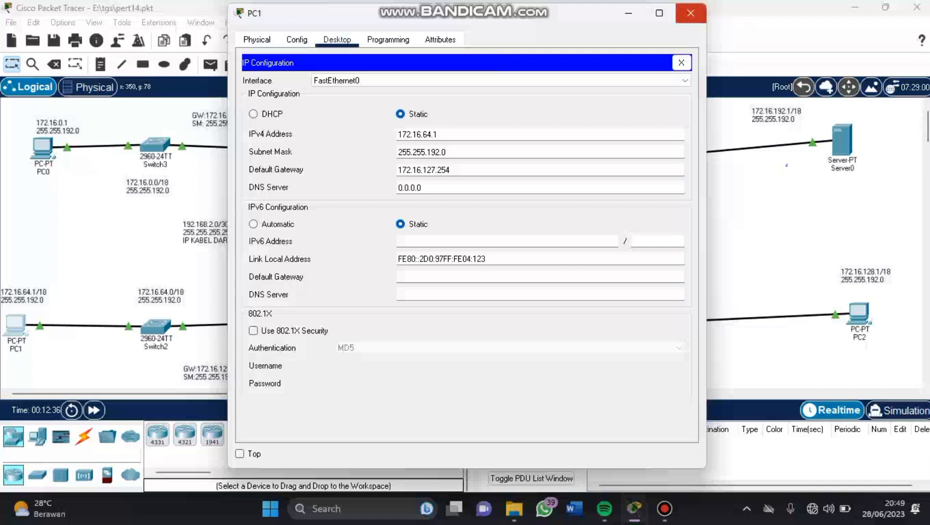
pyautogui.click(691, 12)
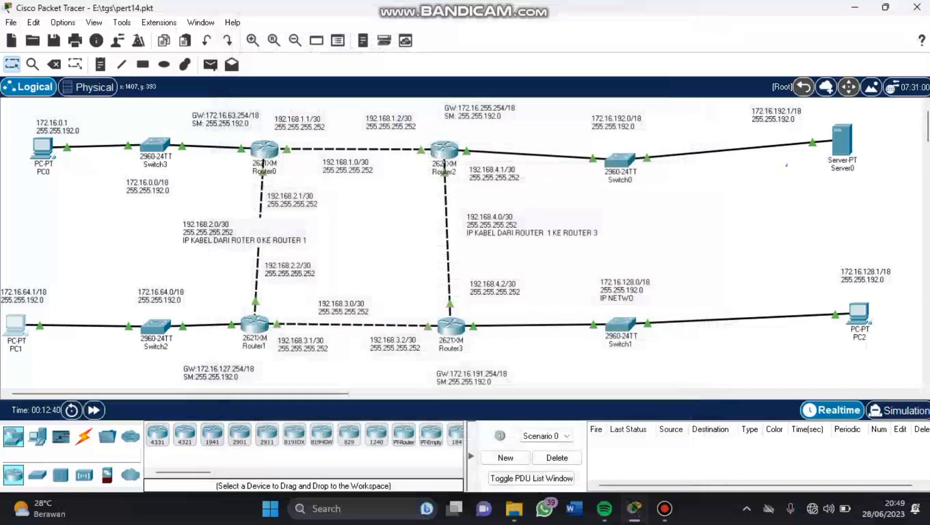
# Check PC2's gateway settings and its IP Configuration against the topology labels, and minimize the device window
pyautogui.click(859, 313)
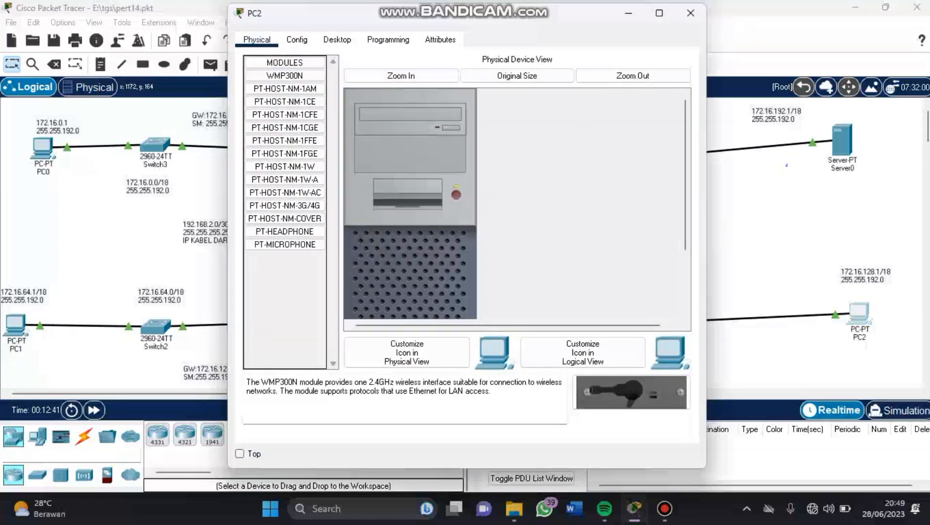
pyautogui.click(297, 40)
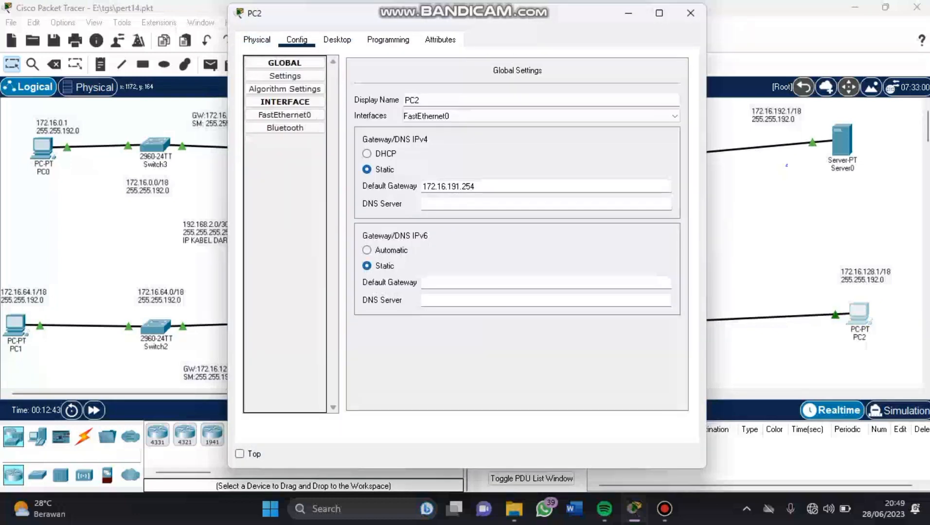
pyautogui.moveTo(429, 12); pyautogui.dragTo(596, 1)
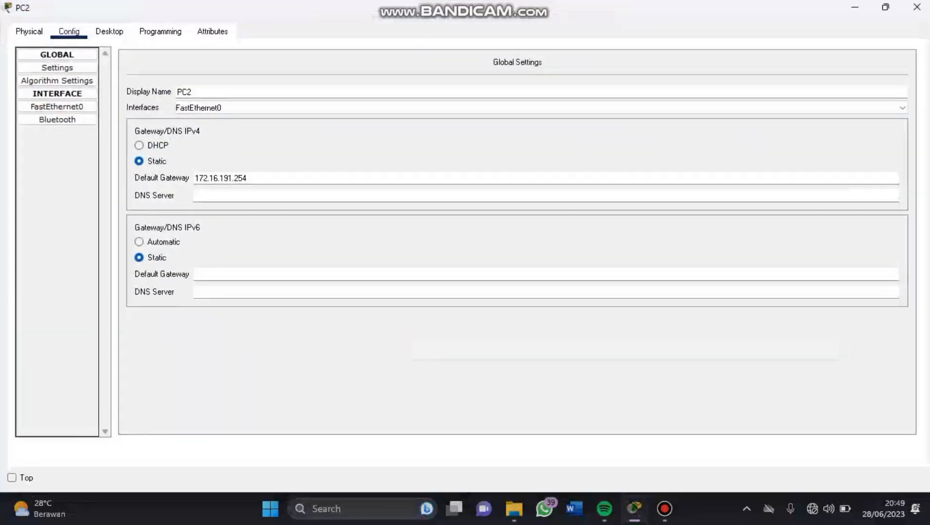
pyautogui.click(886, 7)
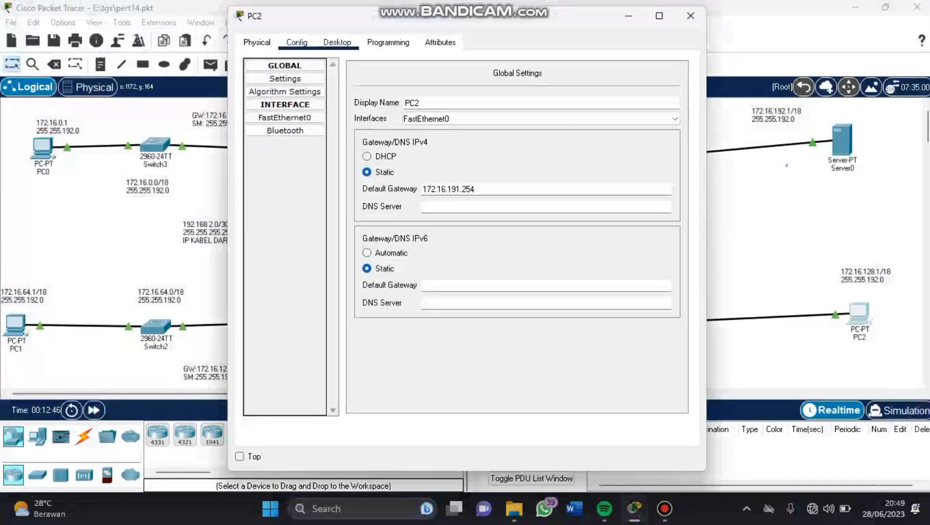
pyautogui.click(337, 43)
pyautogui.click(286, 96)
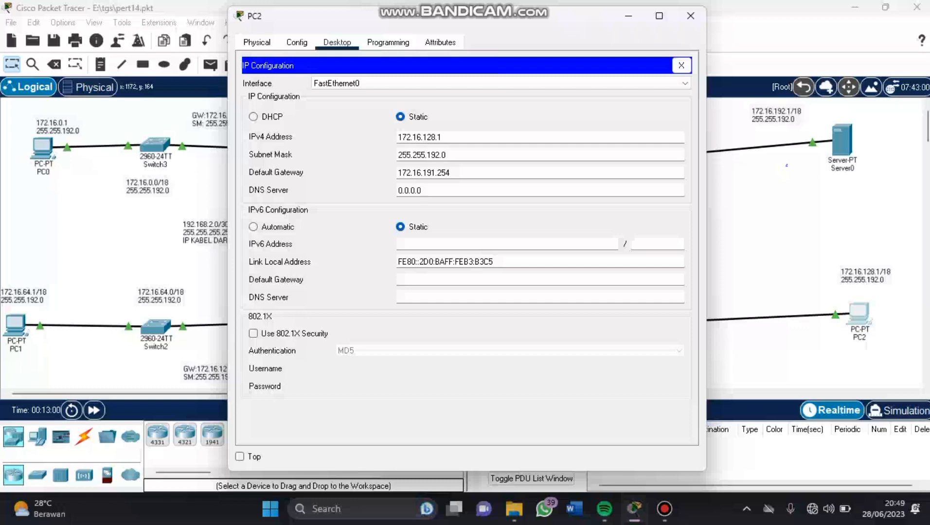
pyautogui.moveTo(494, 19); pyautogui.dragTo(344, 28)
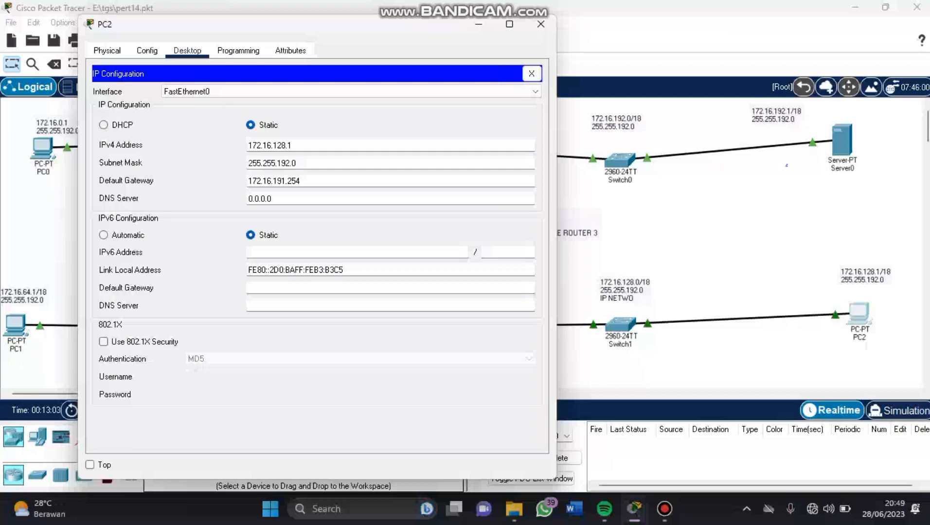
pyautogui.click(479, 24)
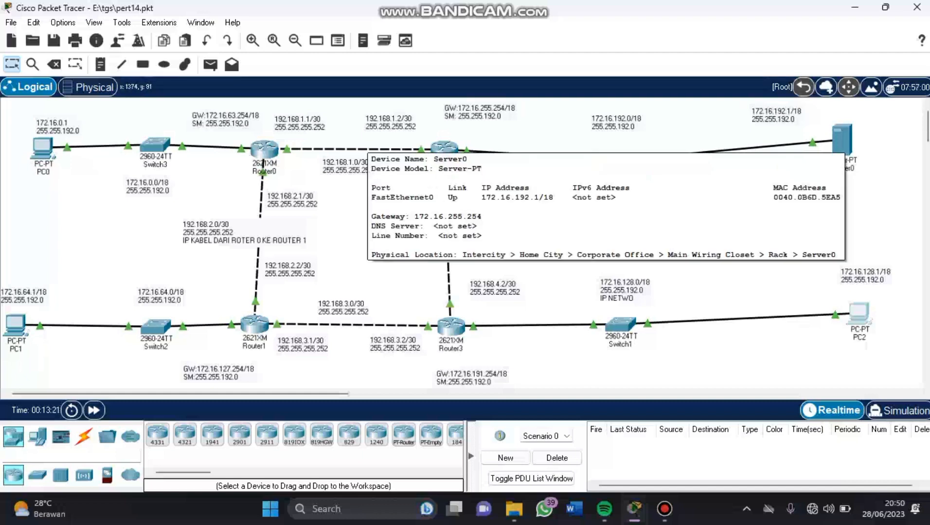
# Check Server0's global settings and IP Configuration against the topology labels, and close the device window
pyautogui.click(842, 141)
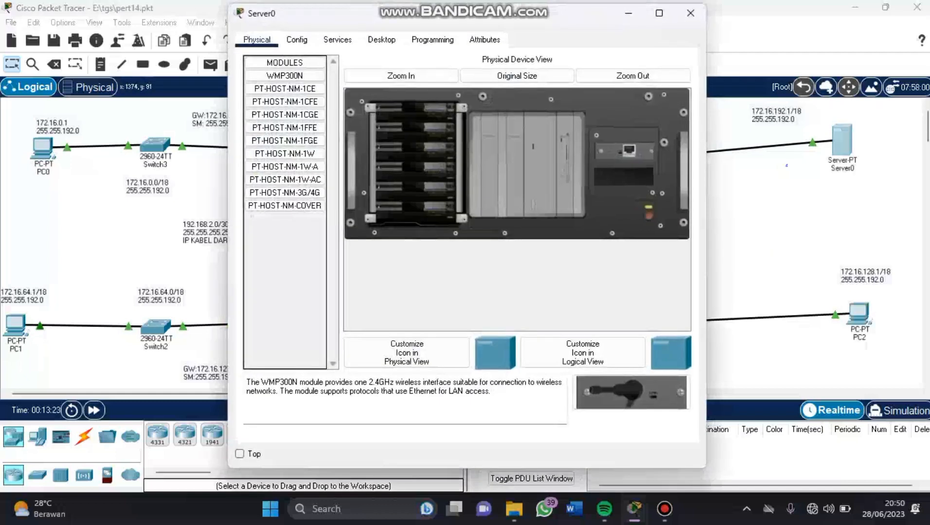
pyautogui.click(337, 40)
pyautogui.click(297, 40)
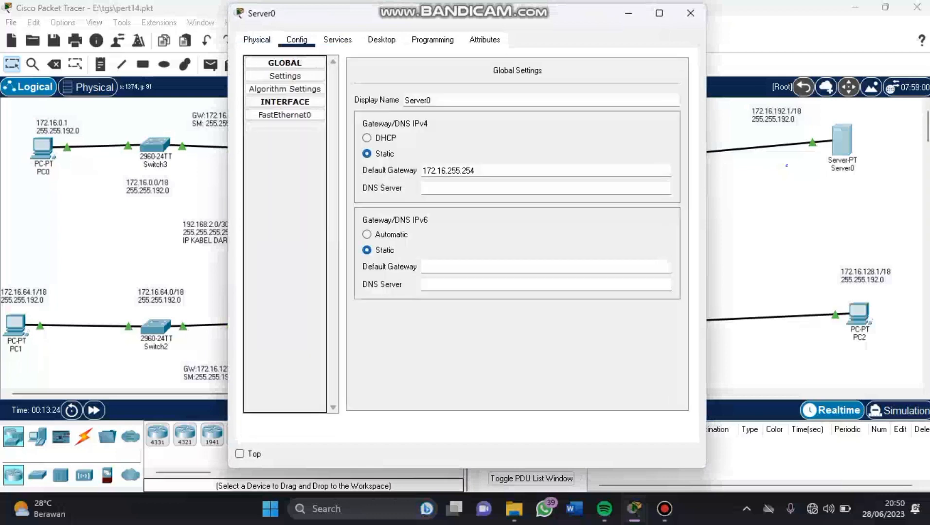
pyautogui.click(381, 40)
pyautogui.click(286, 93)
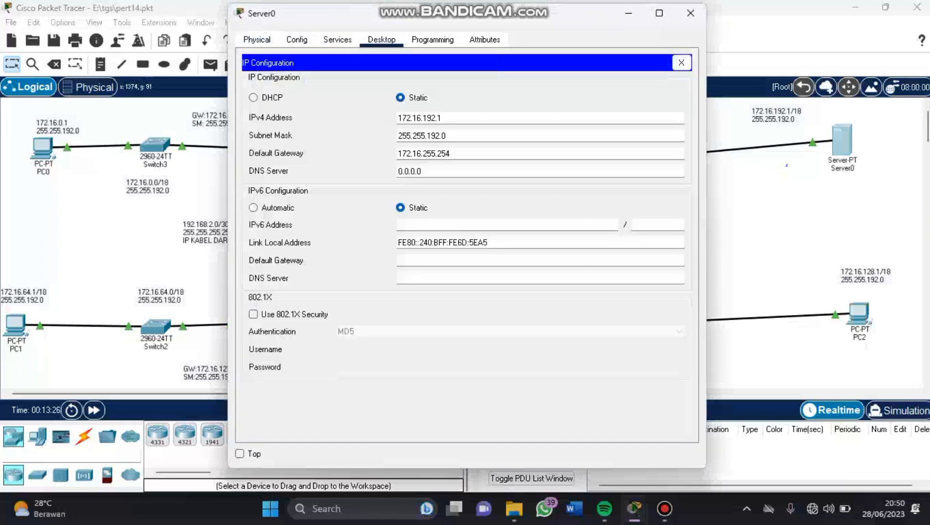
pyautogui.moveTo(563, 14); pyautogui.dragTo(513, 251)
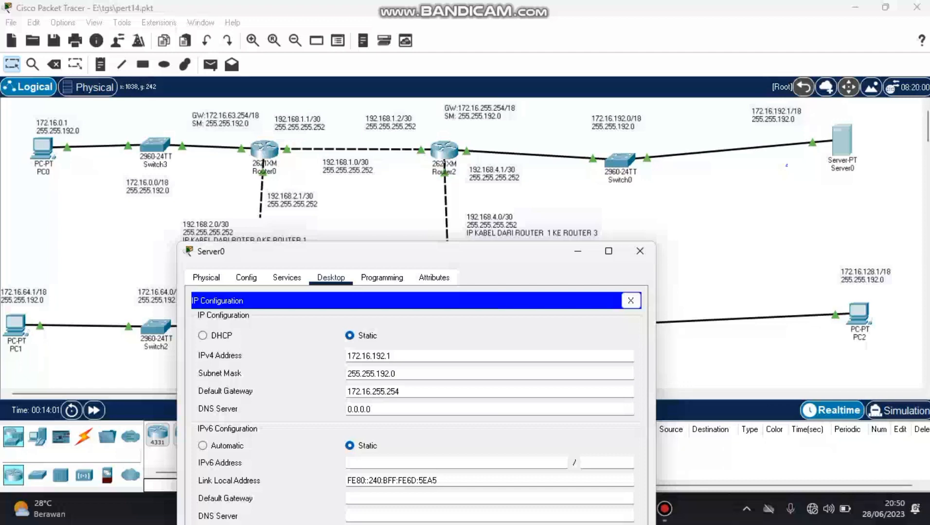
pyautogui.click(640, 251)
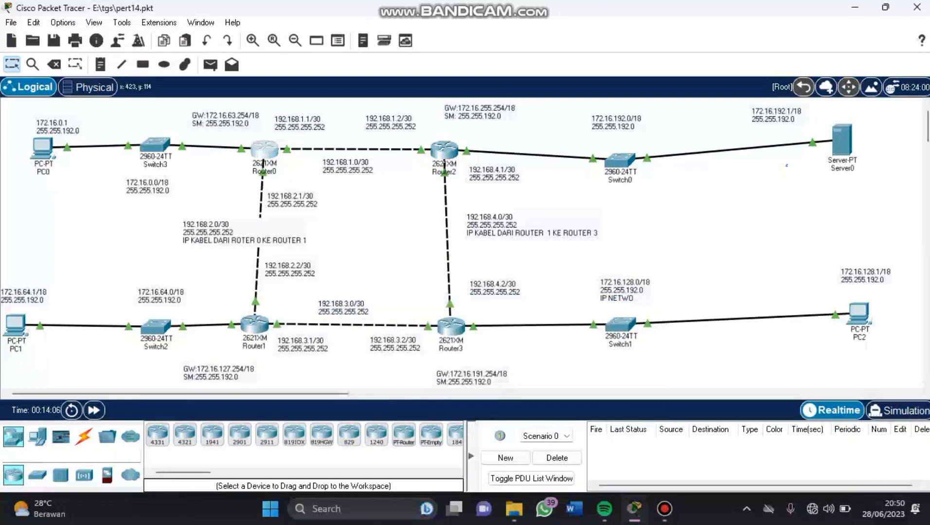
# Review the full list of static routes on Router0 alongside the topology, and close the device window
pyautogui.click(264, 148)
pyautogui.click(297, 40)
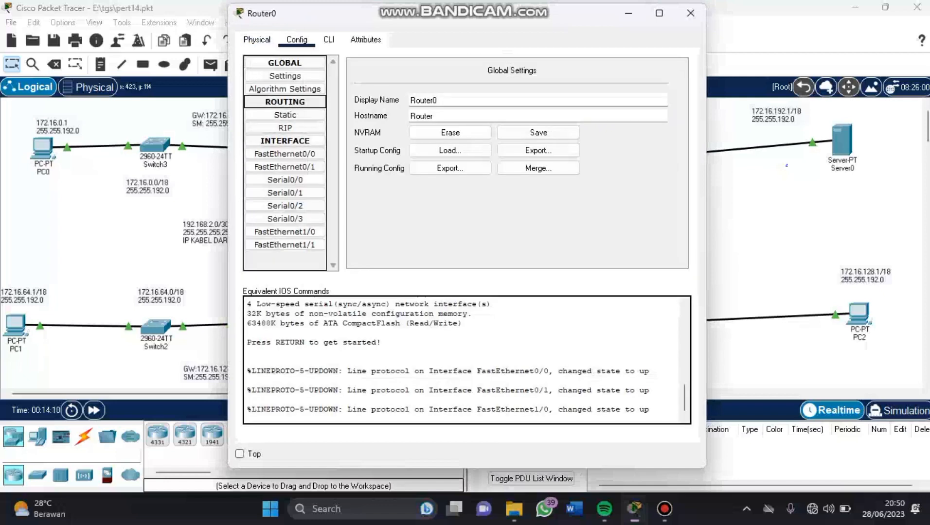
pyautogui.click(285, 103)
pyautogui.click(286, 103)
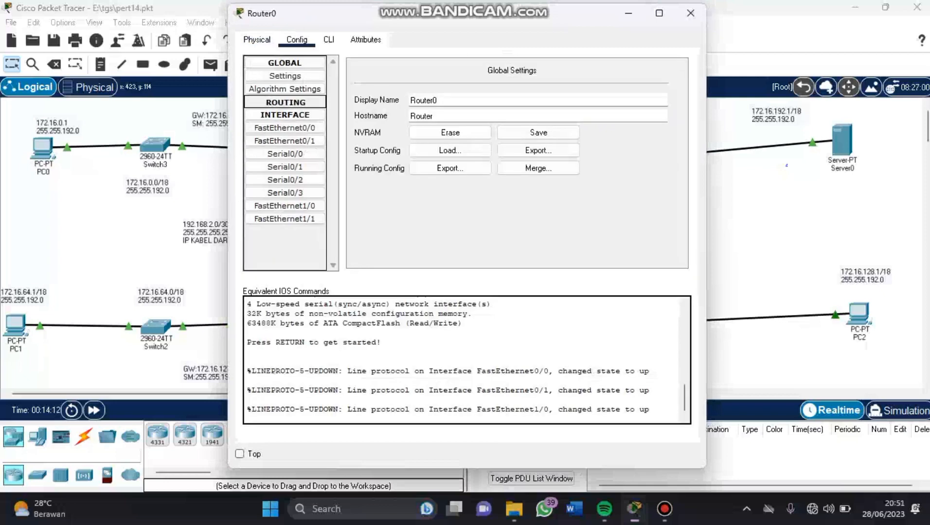
pyautogui.click(285, 115)
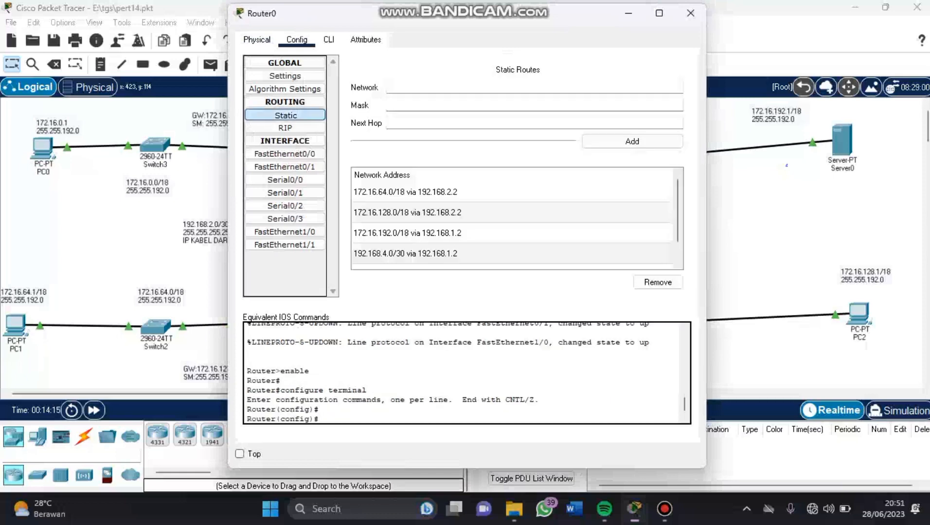
pyautogui.moveTo(523, 16); pyautogui.dragTo(611, 119)
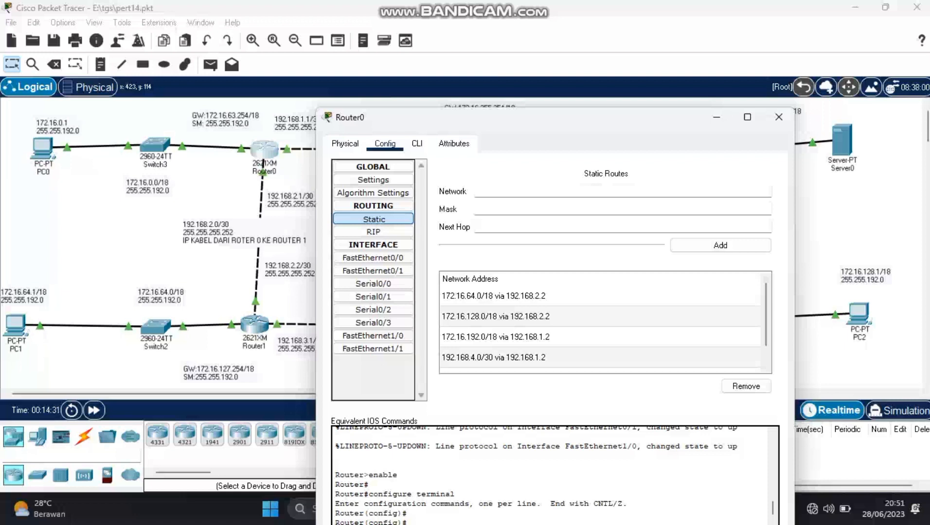
pyautogui.moveTo(635, 124); pyautogui.dragTo(653, 121)
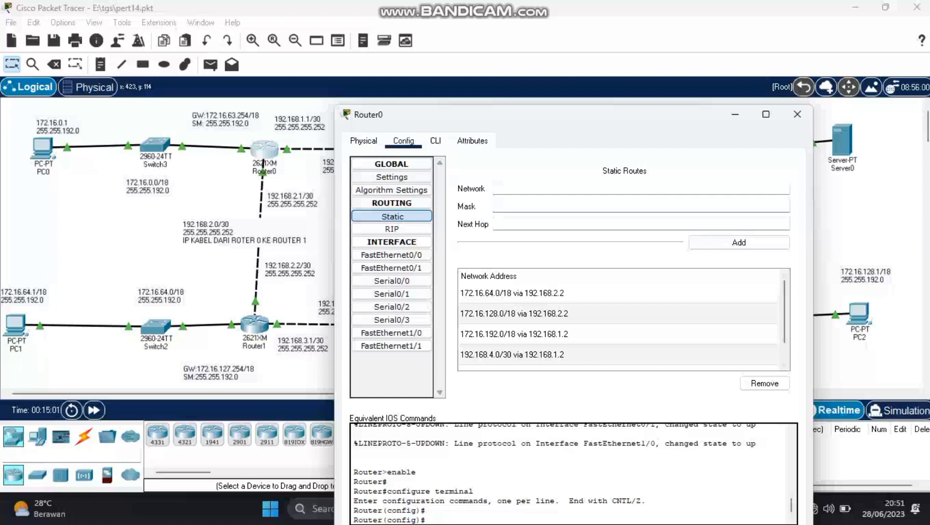
pyautogui.scroll(-1, 617, 321)
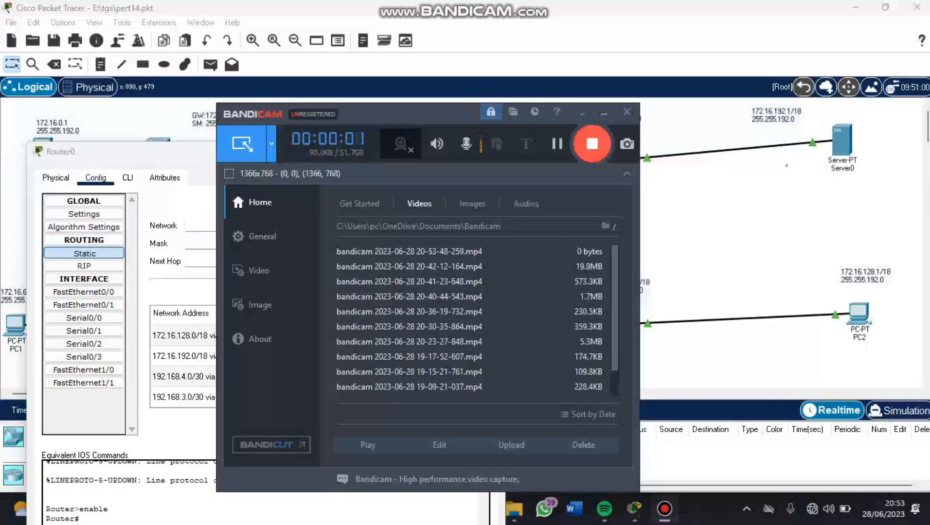
pyautogui.click(604, 113)
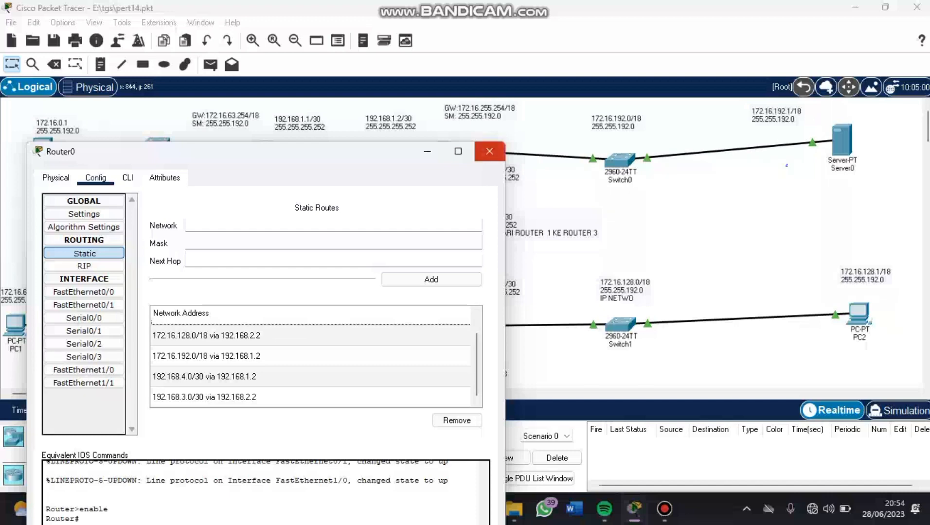
pyautogui.click(490, 151)
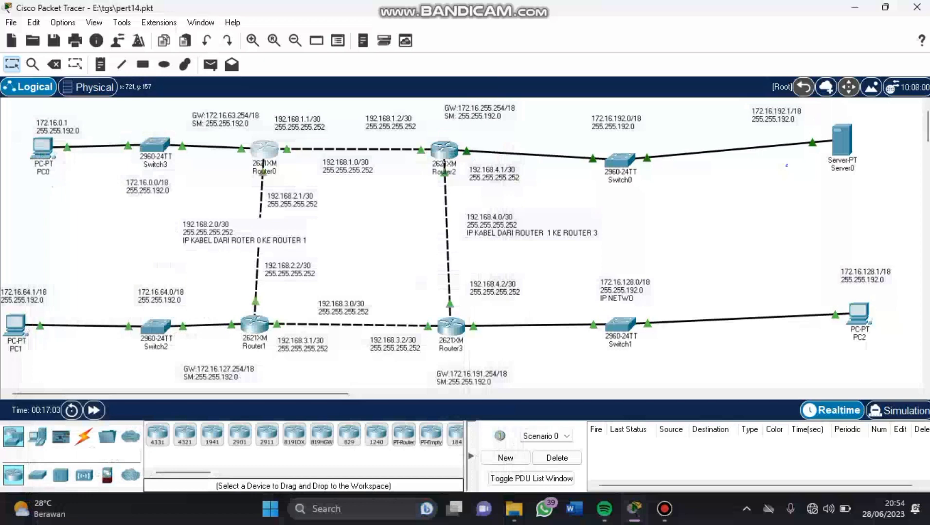
# Review the static routes configured on Router2, and close the device window
pyautogui.click(444, 148)
pyautogui.click(366, 39)
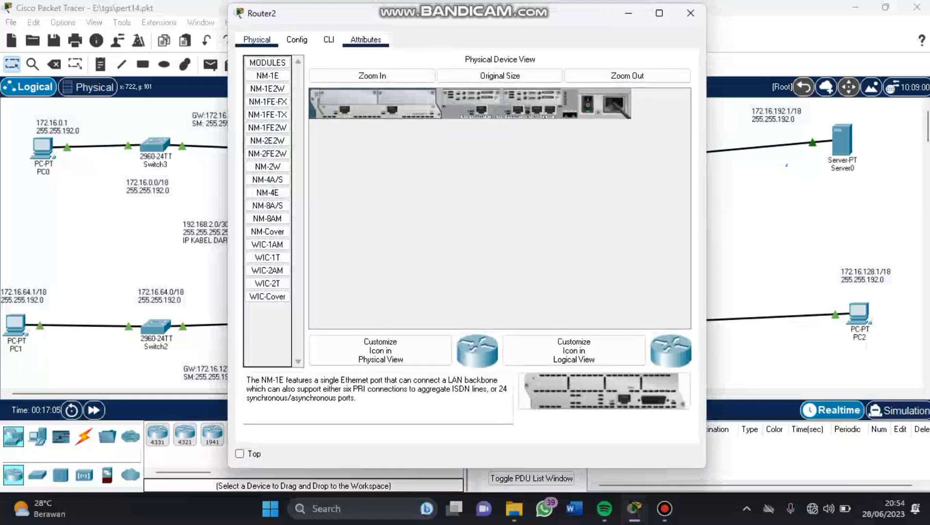
pyautogui.click(296, 40)
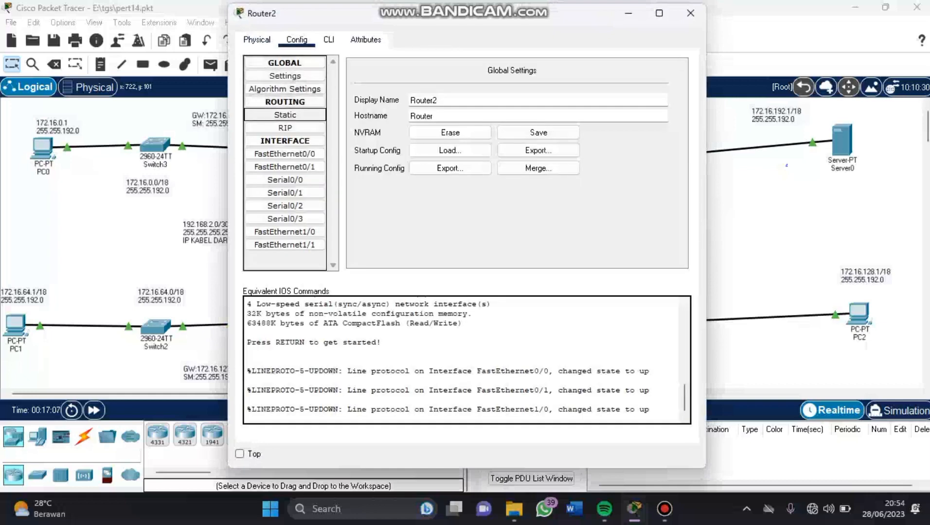
pyautogui.click(285, 116)
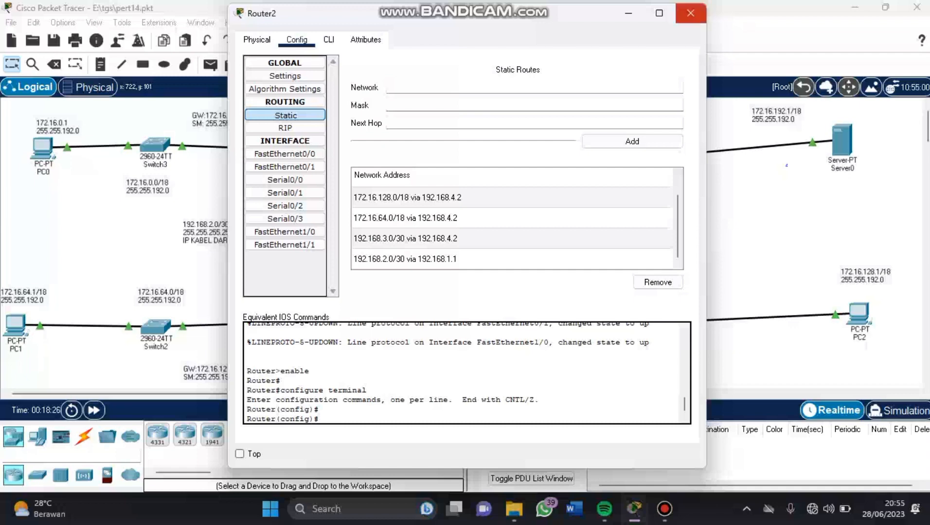
pyautogui.click(690, 13)
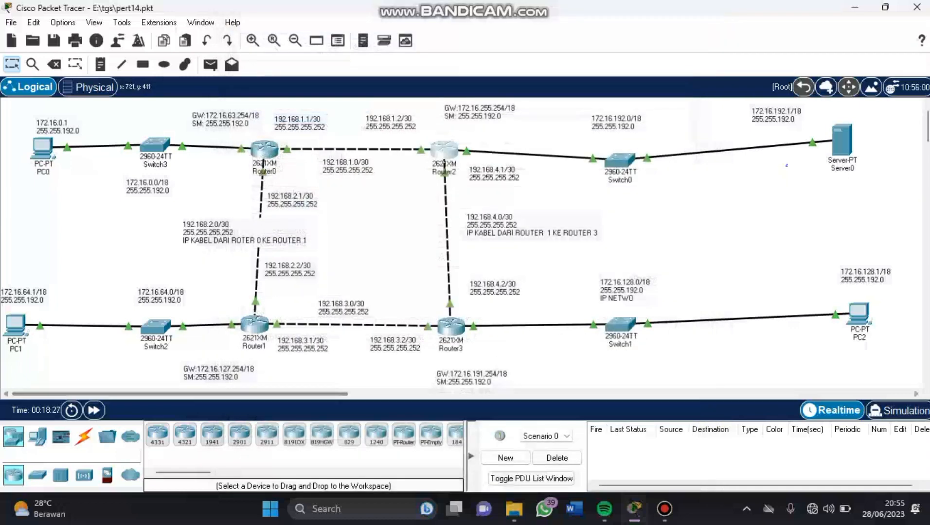
# Review the static routes configured on Router3 through to the end of the list
pyautogui.click(451, 325)
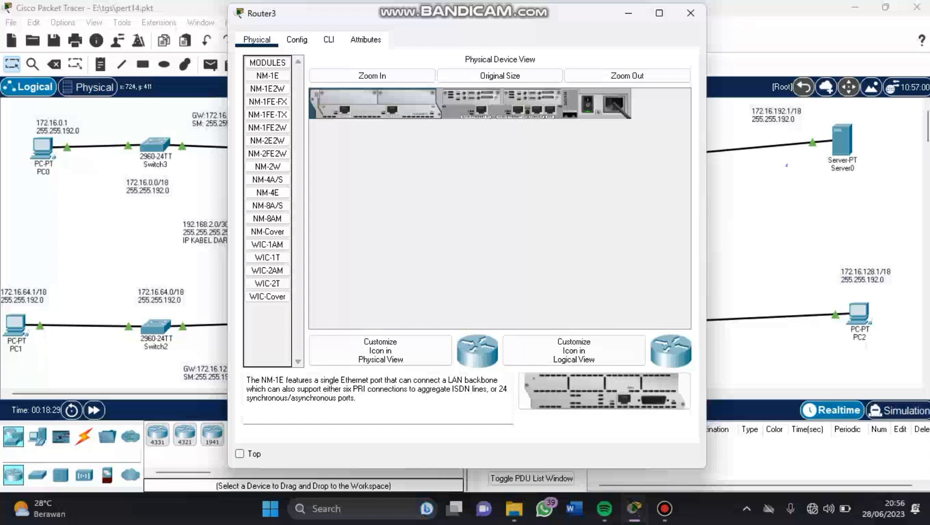
pyautogui.click(297, 40)
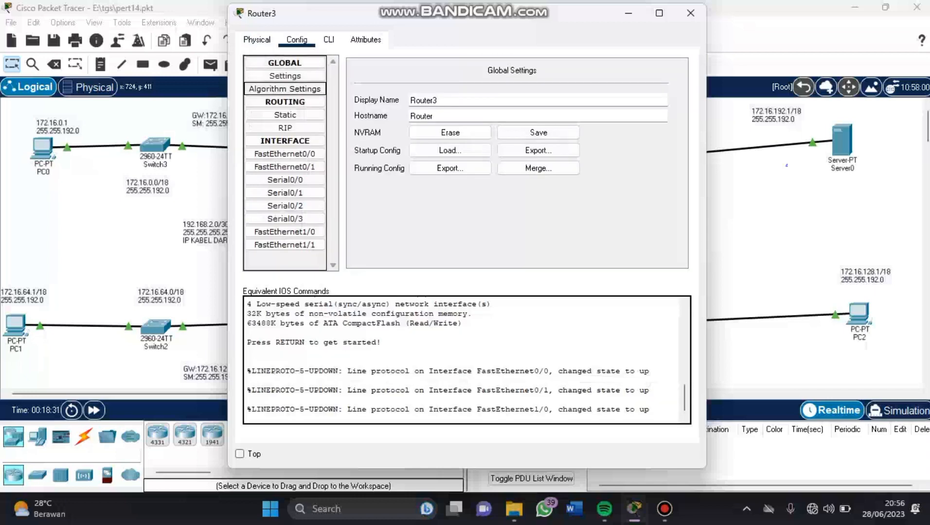
pyautogui.click(285, 115)
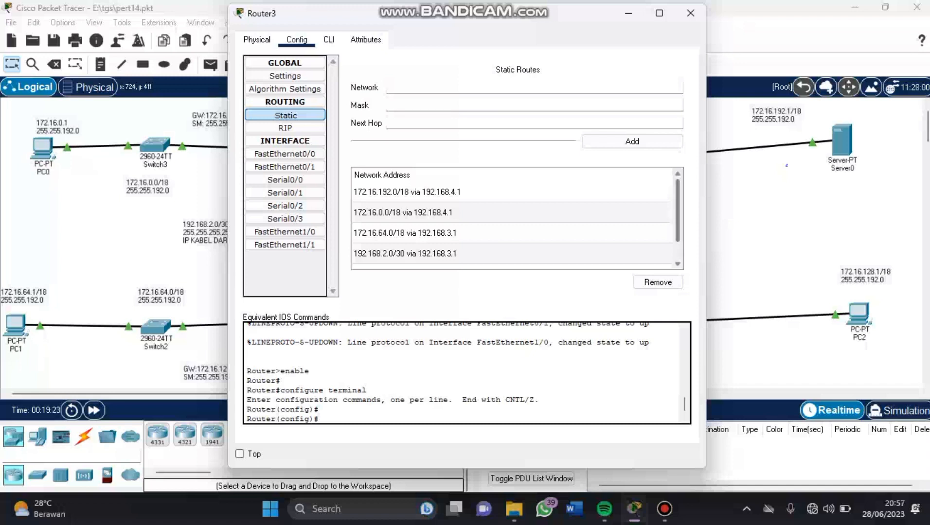
pyautogui.moveTo(678, 210); pyautogui.dragTo(678, 227)
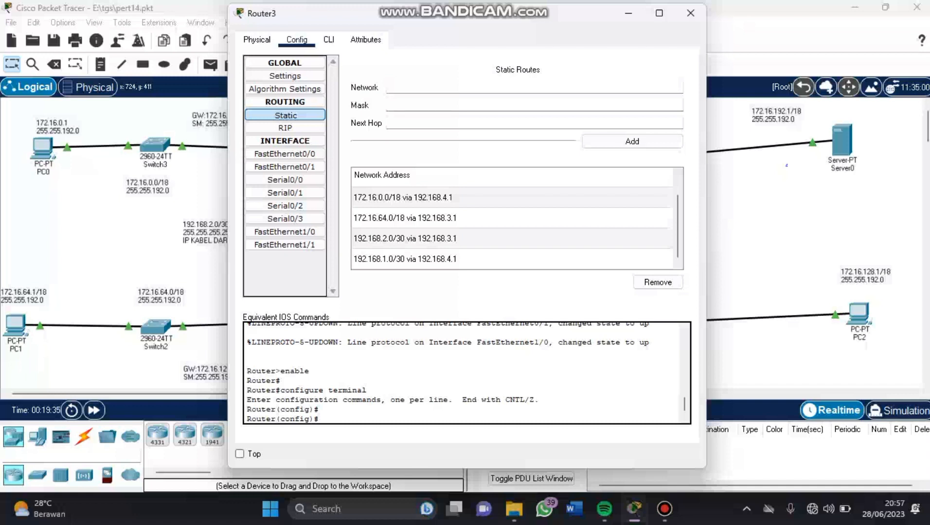
# Recheck the first entries of Router3's static route list and close the device window
pyautogui.scroll(1, 513, 219)
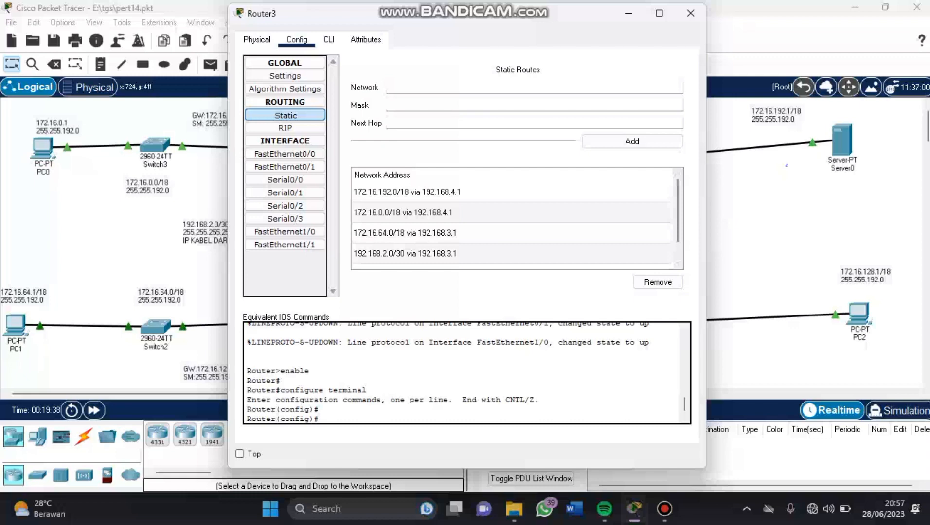
pyautogui.click(690, 13)
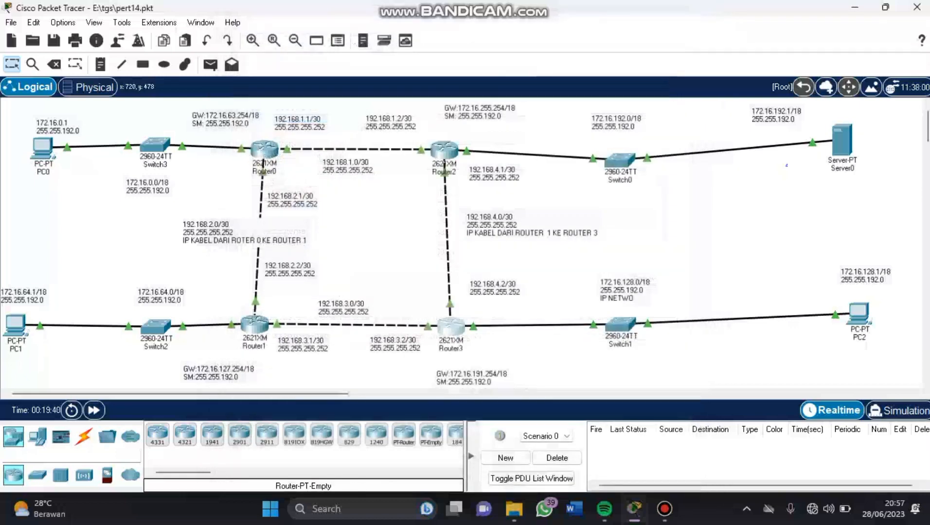
# Review each static route configured on Router1, through to the 192.168.4.0/30 entry, and close the device window
pyautogui.click(255, 324)
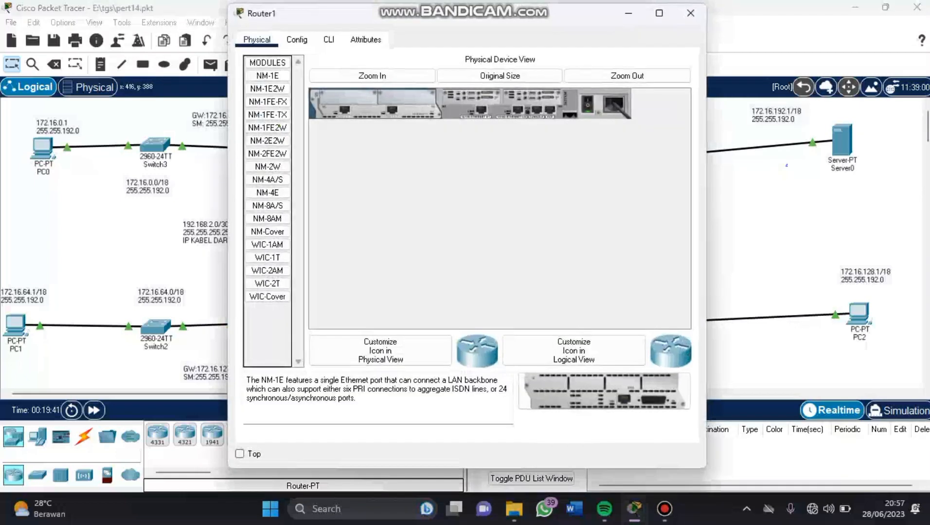
pyautogui.click(296, 39)
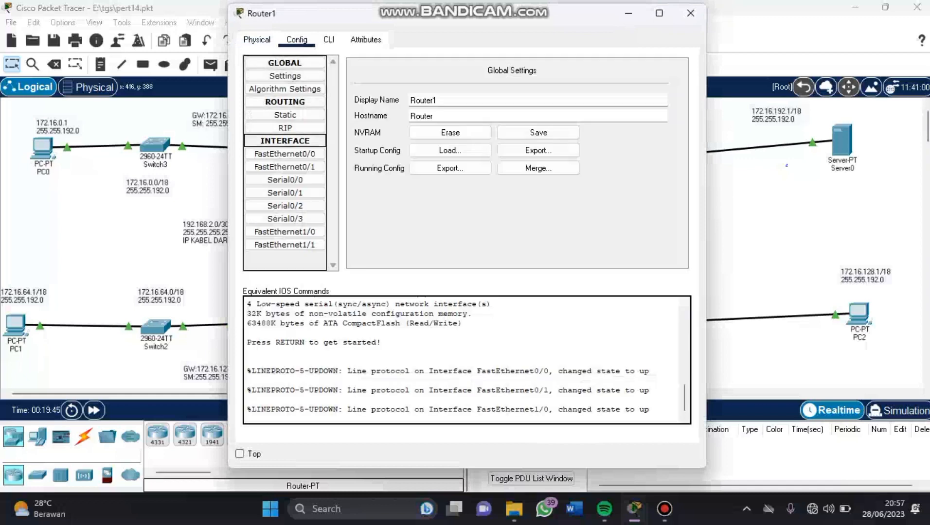
pyautogui.click(285, 115)
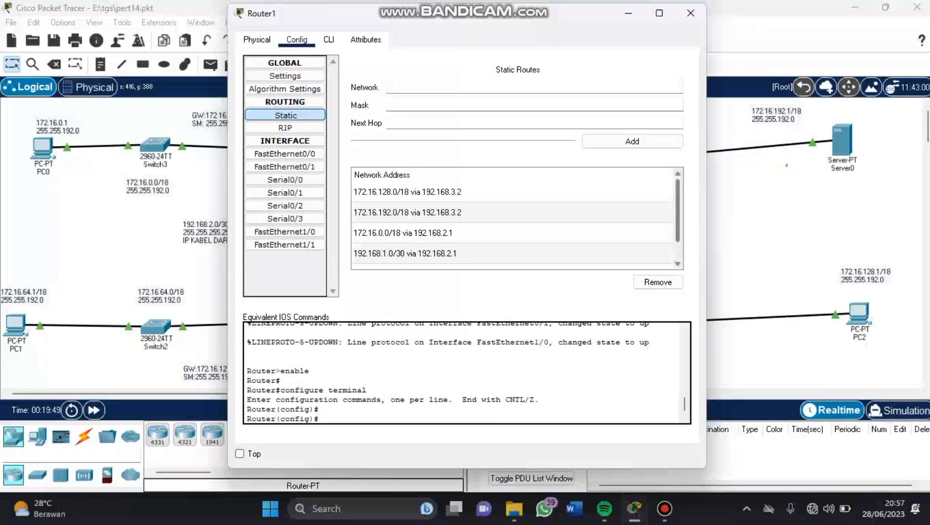
pyautogui.scroll(-1, 512, 219)
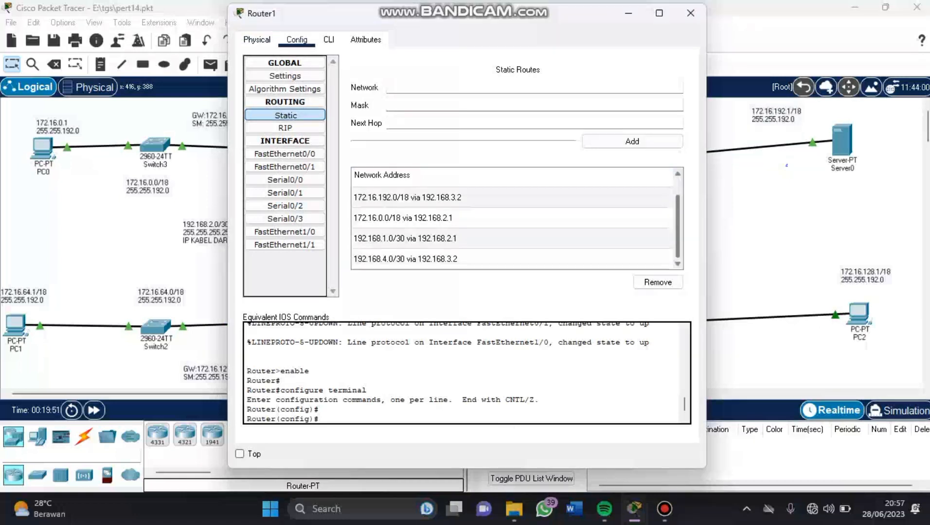
pyautogui.scroll(1, 512, 219)
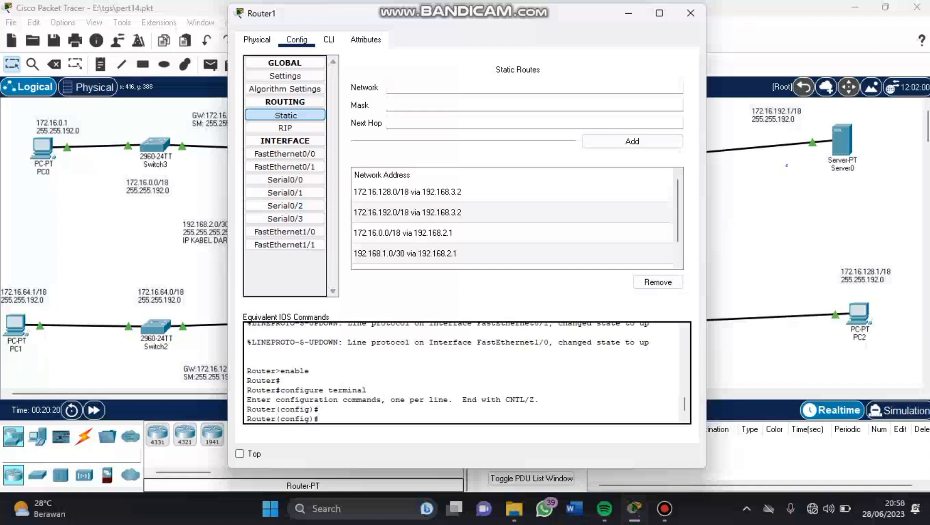
pyautogui.click(487, 233)
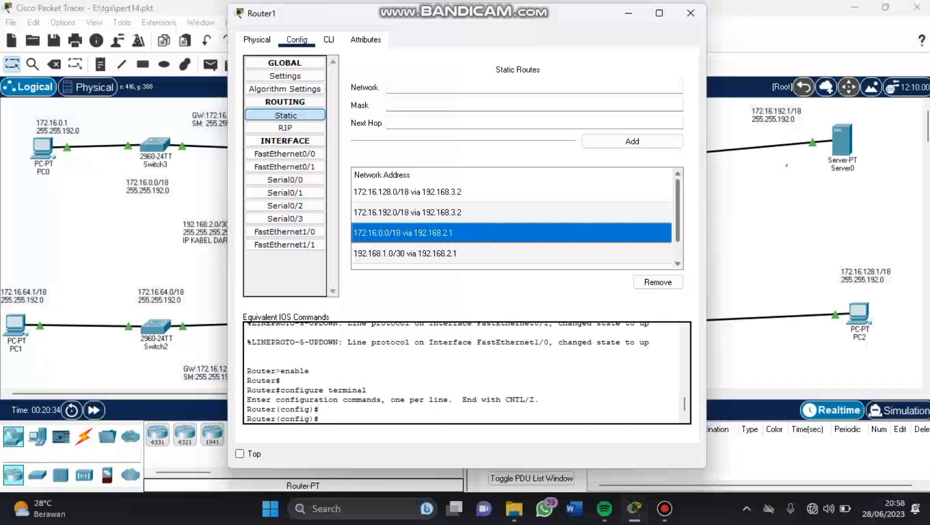
pyautogui.scroll(-1, 516, 219)
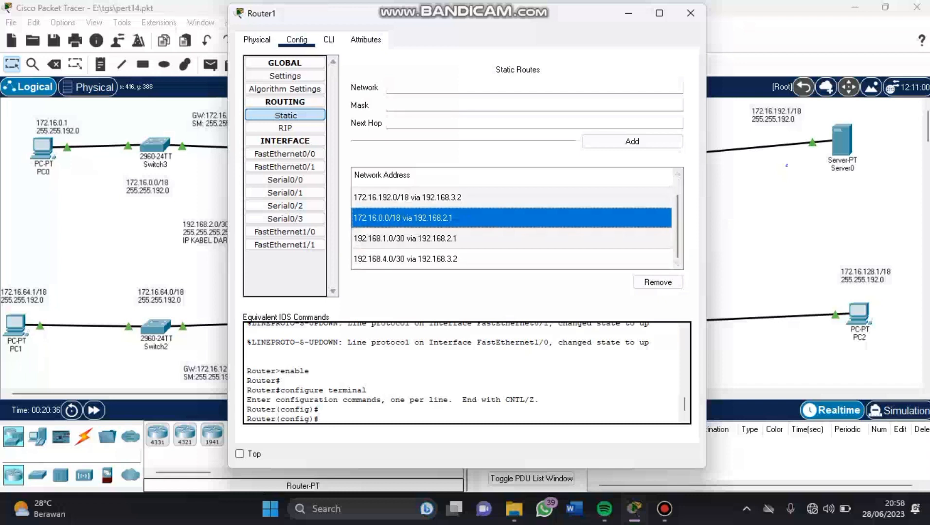
pyautogui.click(511, 239)
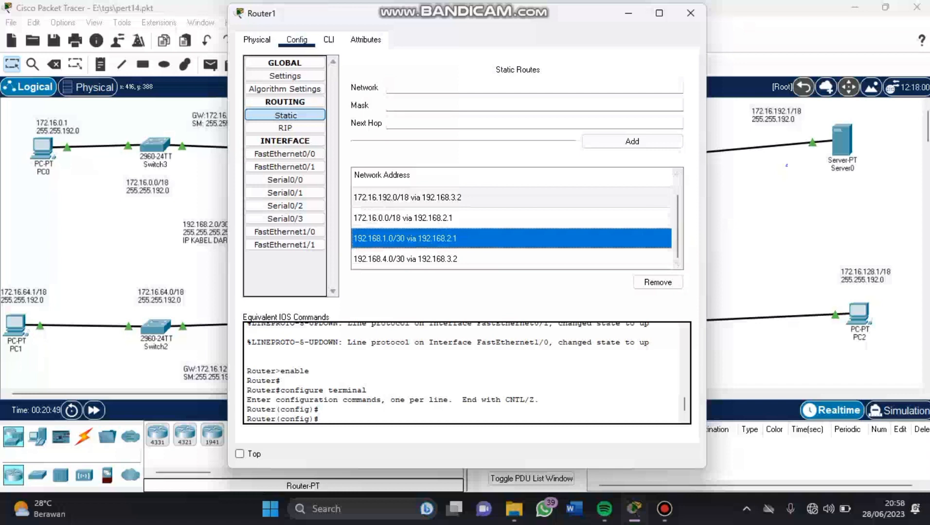
pyautogui.click(511, 259)
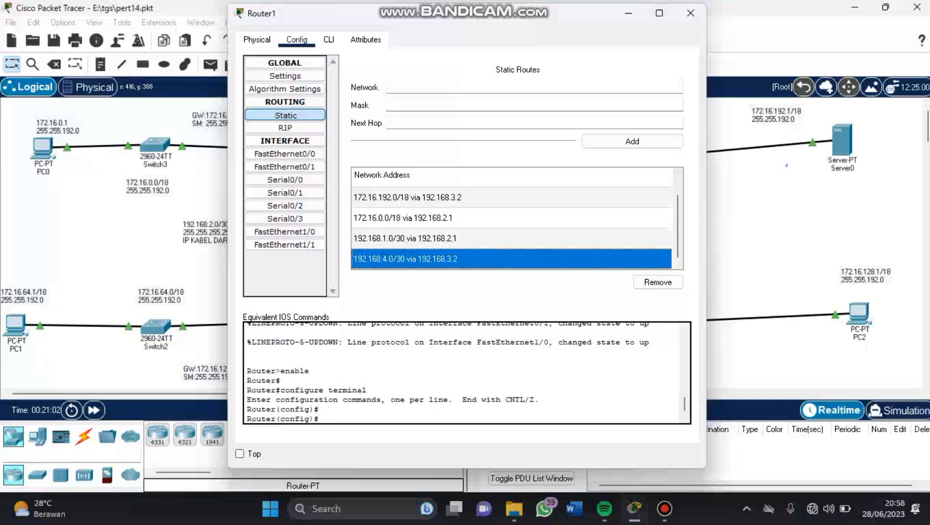
pyautogui.click(691, 13)
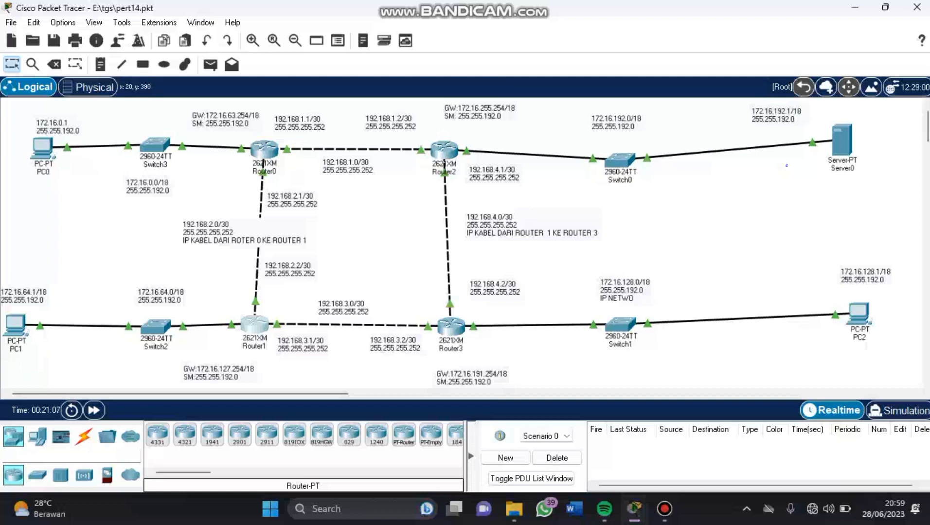
# Open the Command Prompt on PC1
pyautogui.click(15, 325)
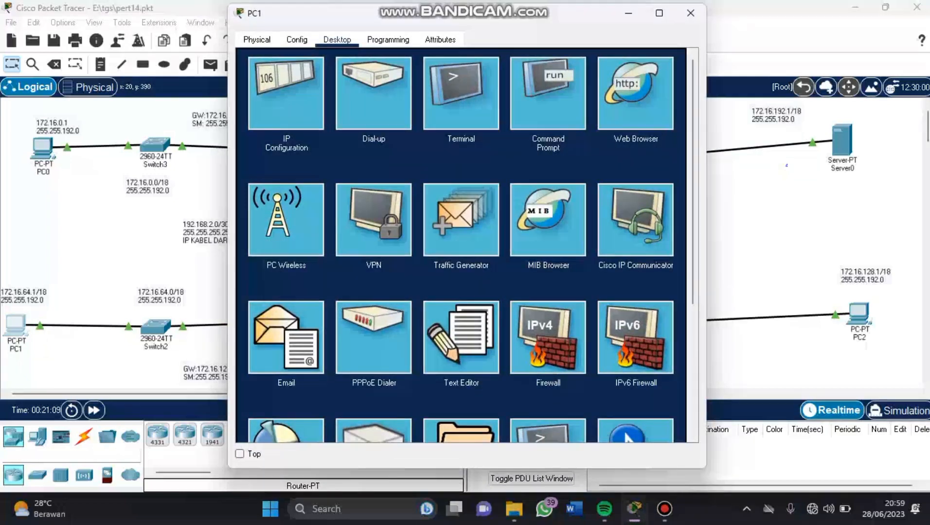
pyautogui.click(461, 93)
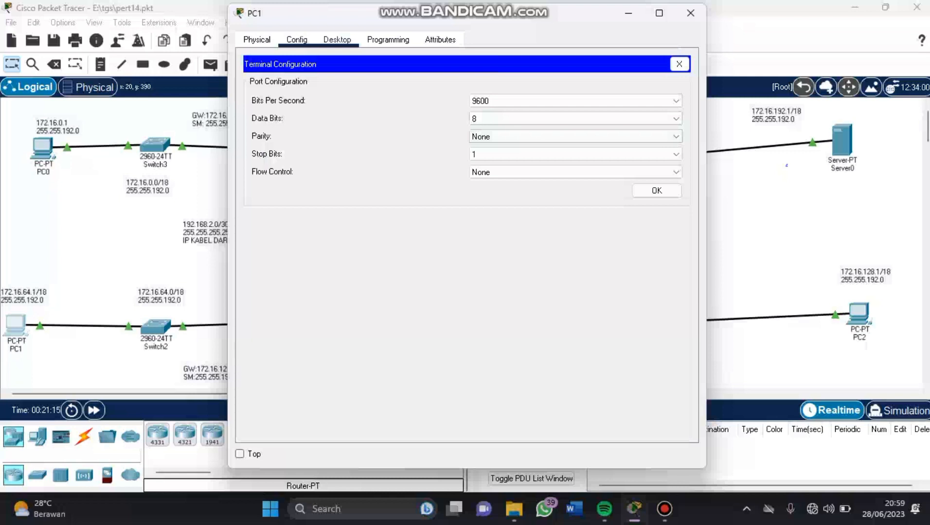
pyautogui.click(297, 39)
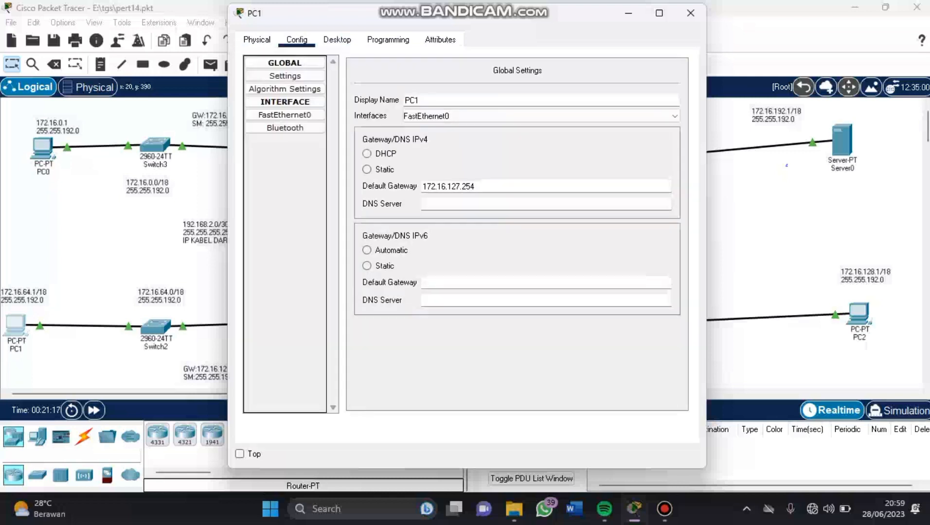
pyautogui.click(337, 39)
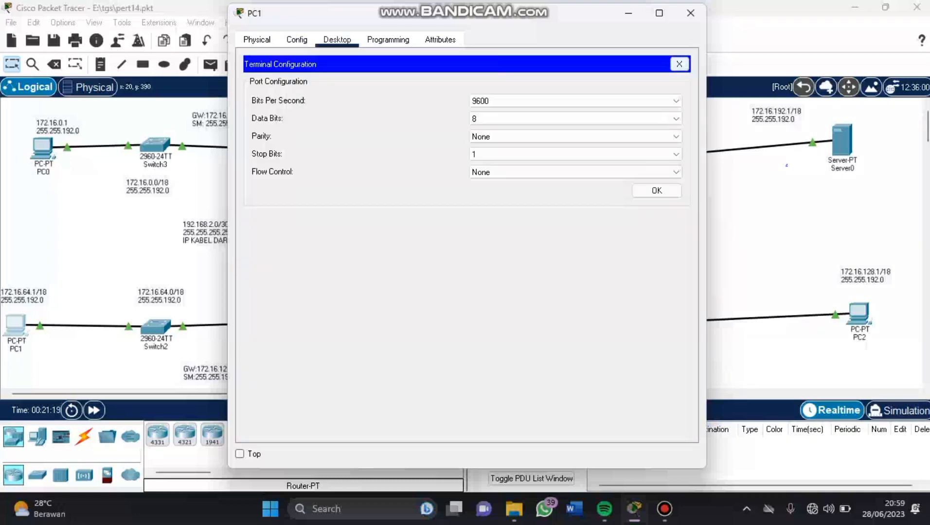
pyautogui.click(680, 63)
pyautogui.click(548, 92)
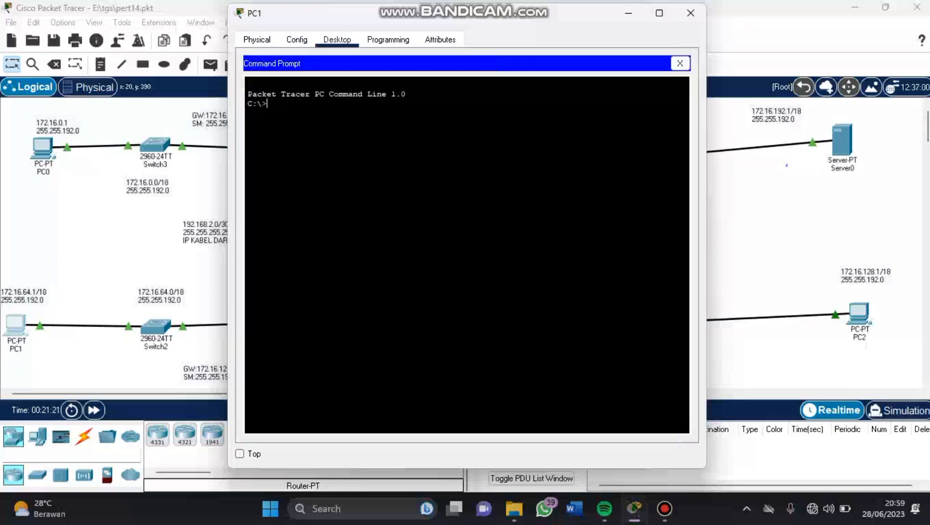
# Try to ping PC2 from PC1 using the address with its prefix, 172.16.128.1/18
pyautogui.write('ping 172.16.128')
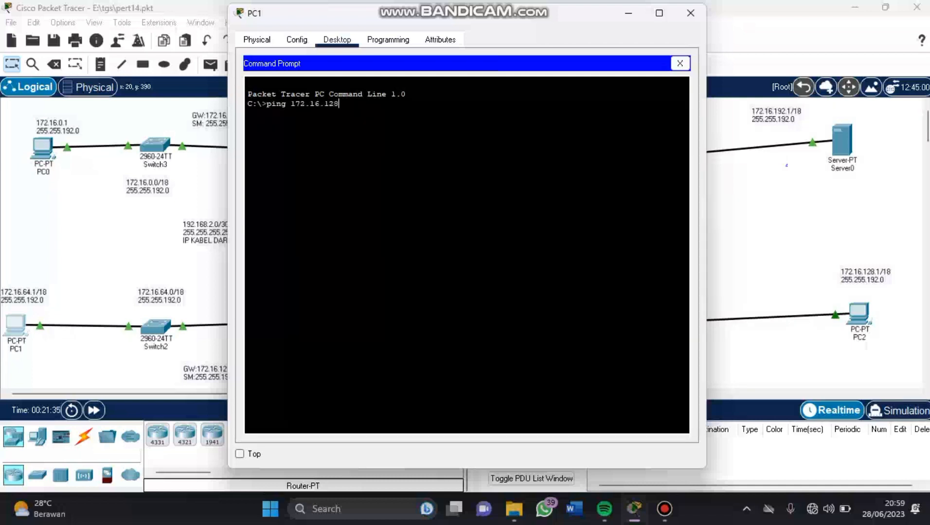
pyautogui.write('.1/18')
pyautogui.press('Return')
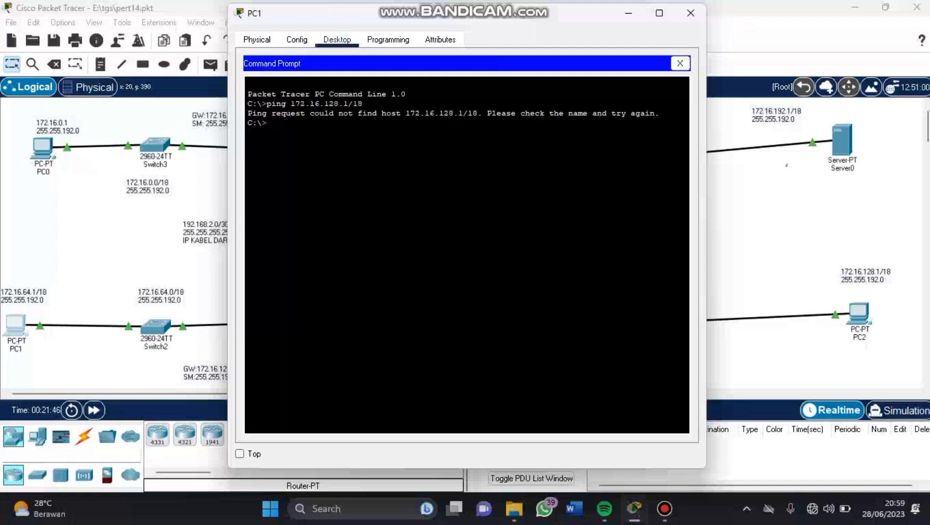
# Ping PC2 from PC1 using only the address 172.16.128.1
pyautogui.moveTo(564, 20); pyautogui.dragTo(539, 107)
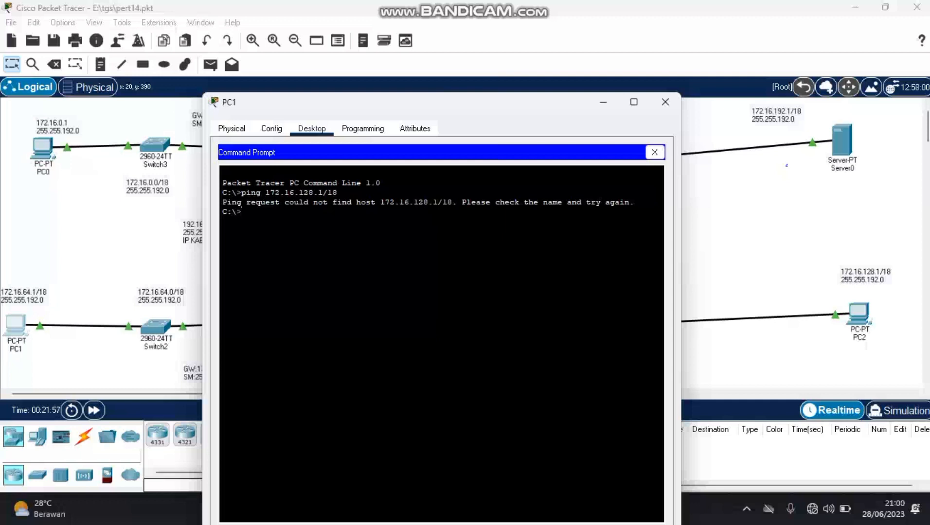
pyautogui.write('ping 172.16.126')
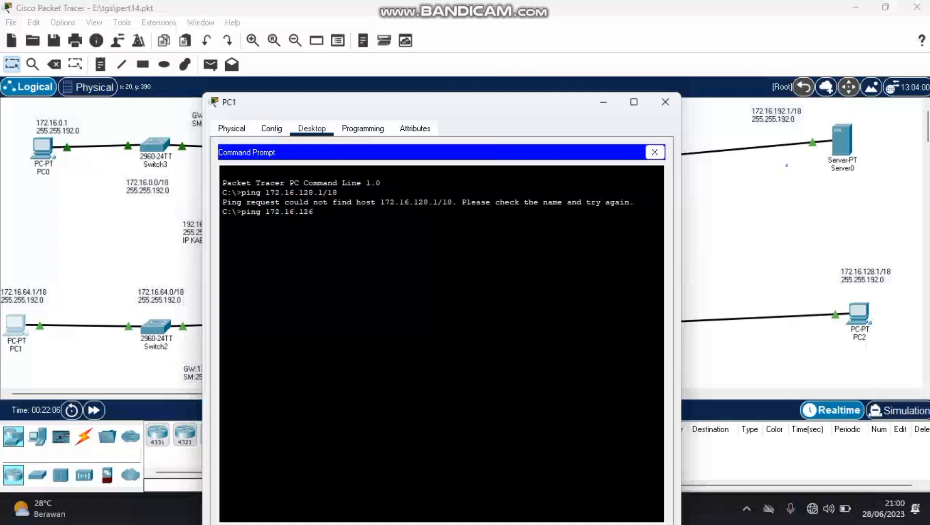
pyautogui.press('BackSpace')
pyautogui.write('8.1')
pyautogui.press('Return')
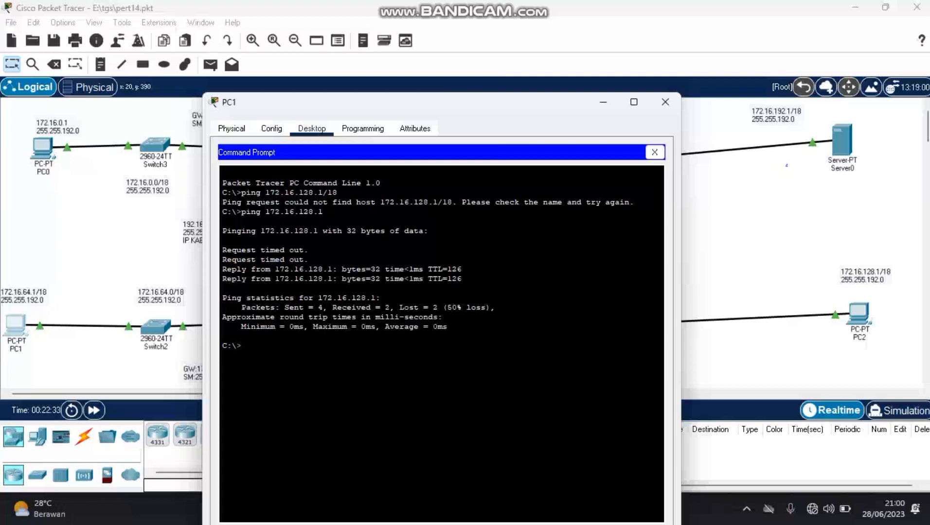
# Uncover the Router0 labels, ping its gateway address 172.16.63.254 from PC1, and close the device window
pyautogui.moveTo(502, 114); pyautogui.dragTo(667, 96)
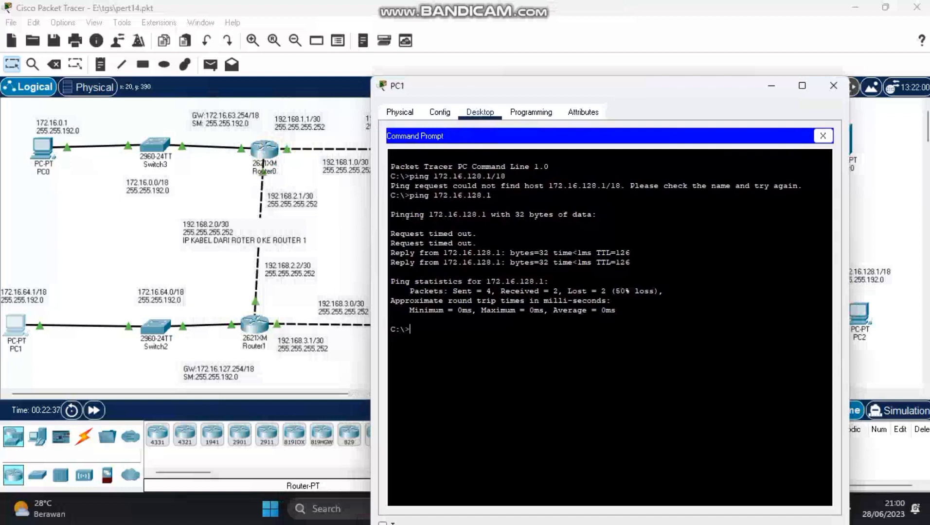
pyautogui.press('Up')
pyautogui.press('BackSpace')
pyautogui.press('BackSpace')
pyautogui.press('BackSpace')
pyautogui.press('BackSpace')
pyautogui.press('BackSpace')
pyautogui.press('BackSpace')
pyautogui.press('BackSpace')
pyautogui.press('BackSpace')
pyautogui.press('BackSpace')
pyautogui.press('BackSpace')
pyautogui.press('BackSpace')
pyautogui.press('BackSpace')
pyautogui.write('172.16')
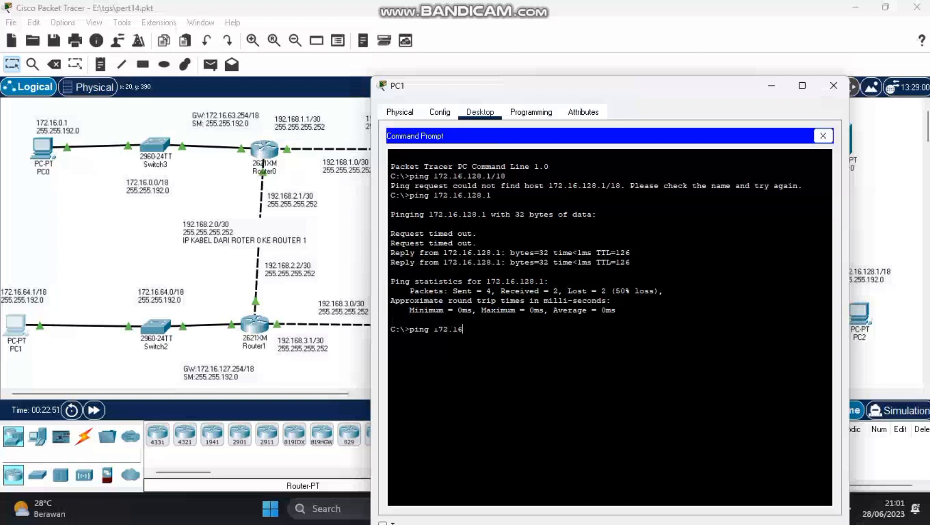
pyautogui.write('.63.254')
pyautogui.press('Return')
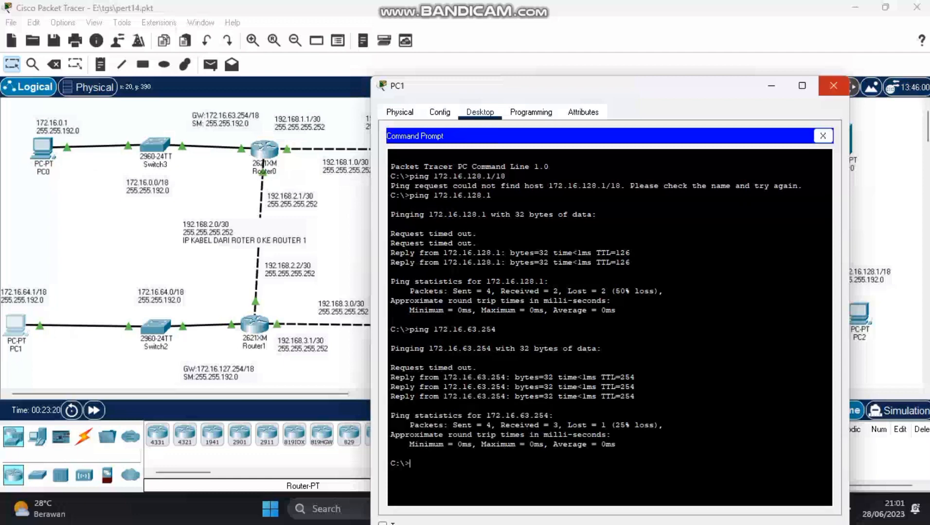
pyautogui.click(834, 86)
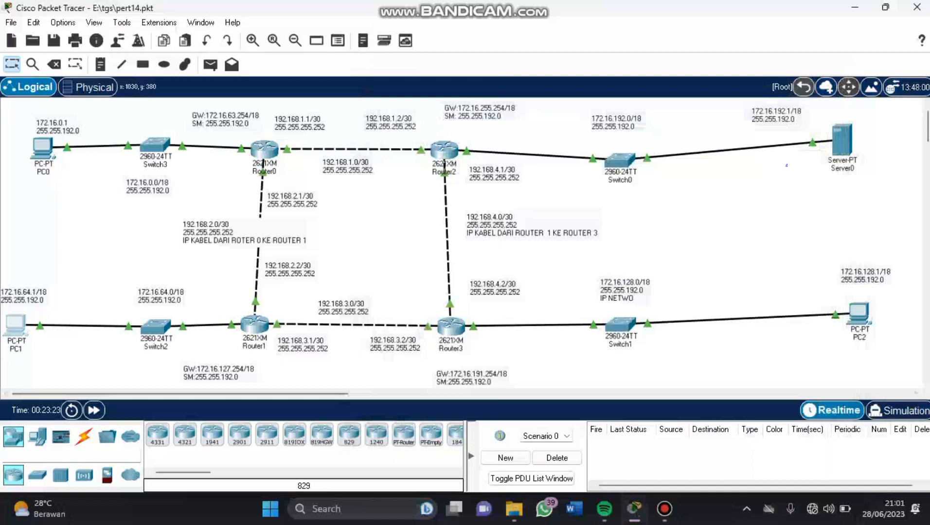
pyautogui.moveTo(620, 325)
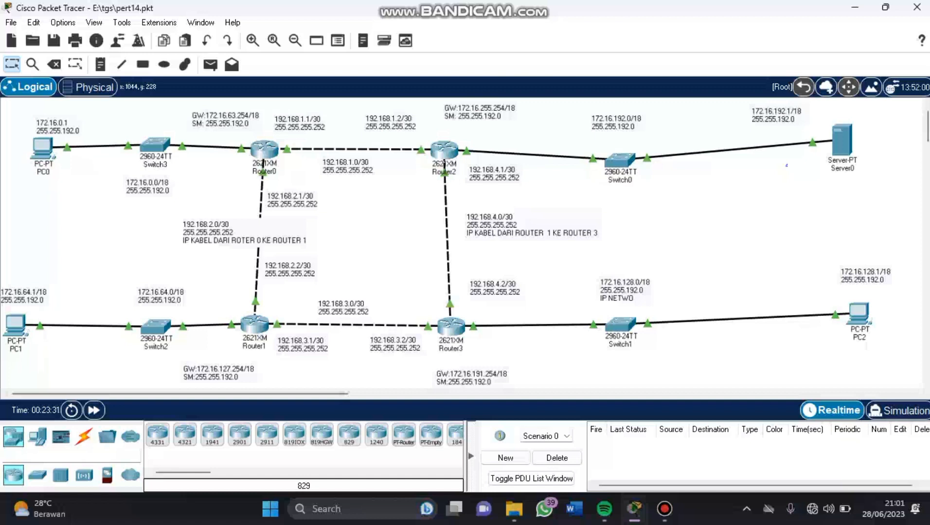
pyautogui.moveTo(665, 510)
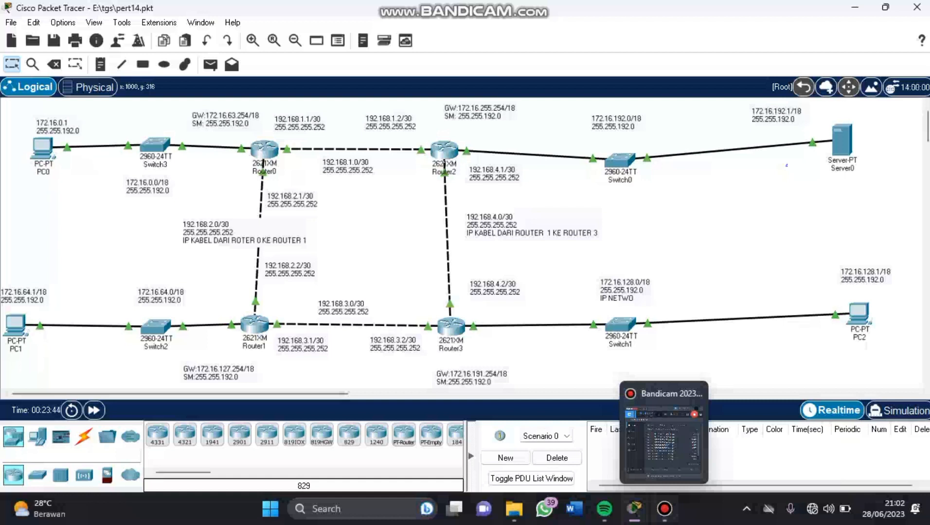
pyautogui.click(664, 438)
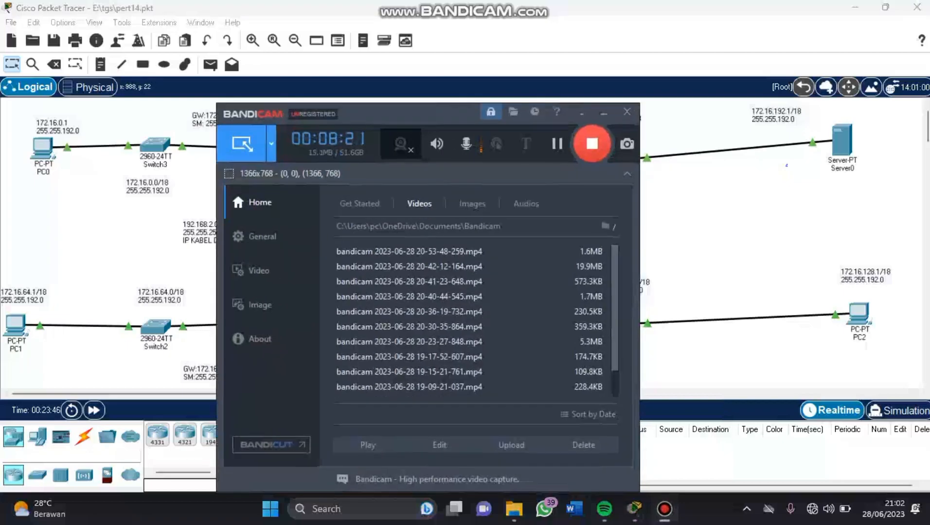